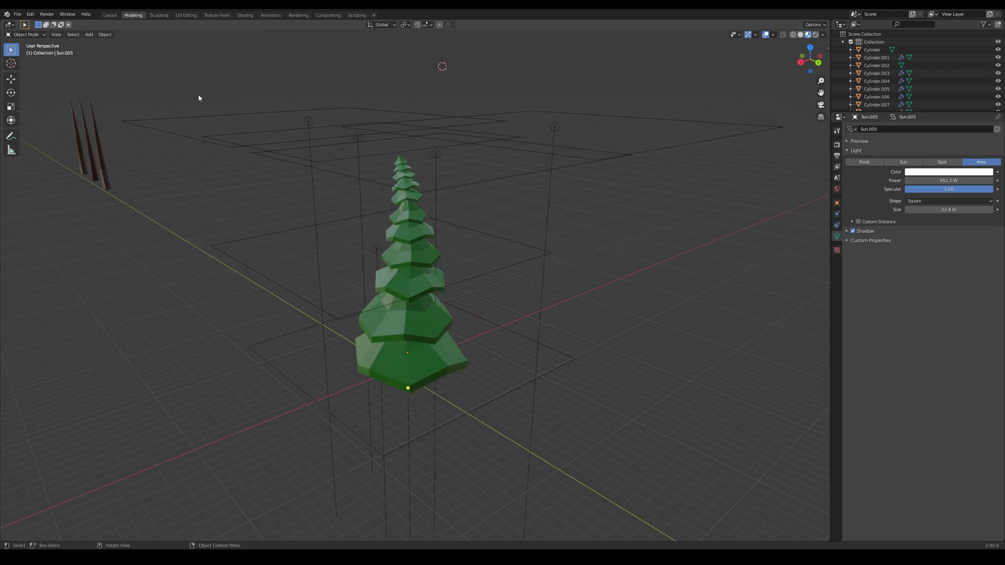
# Inspect the stacked green tree scene in the viewport, then reach the File export commands
pyautogui.moveTo(199, 97); pyautogui.dragTo(585, 458)
pyautogui.click(608, 447)
pyautogui.scroll(-3, 607, 447)
pyautogui.moveTo(609, 446); pyautogui.dragTo(621, 445, button='middle')
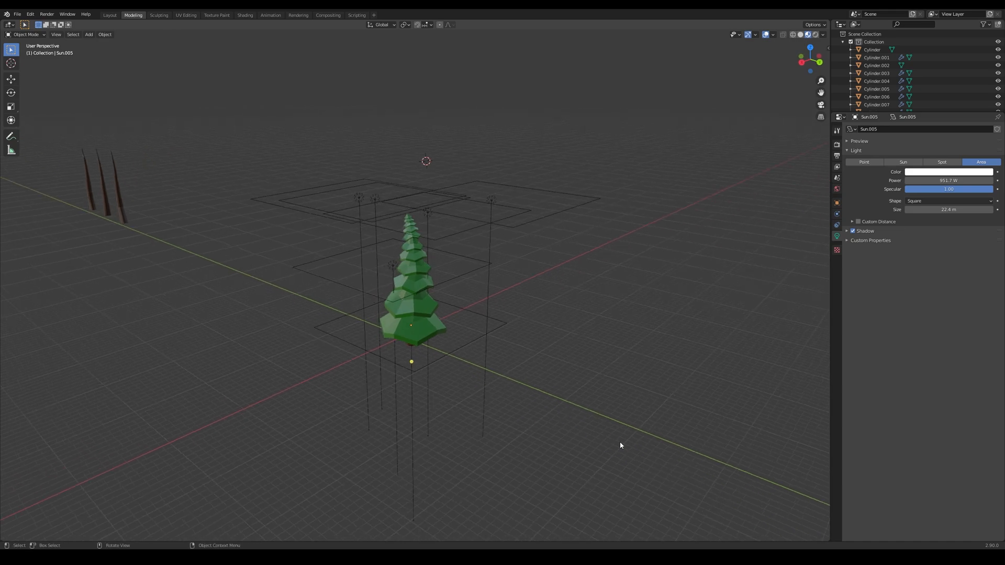
pyautogui.moveTo(535, 423); pyautogui.dragTo(604, 422, button='middle')
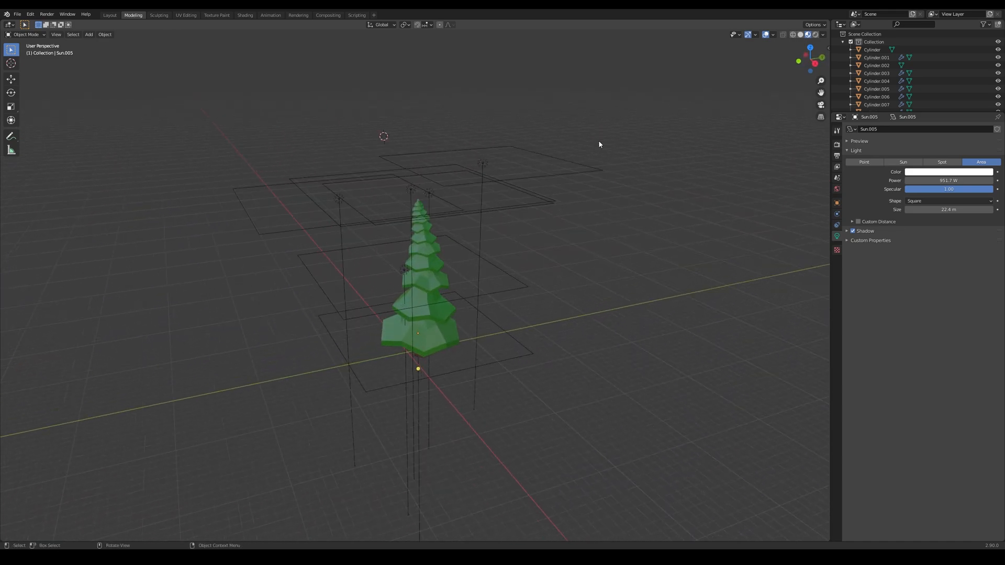
pyautogui.moveTo(600, 106); pyautogui.dragTo(285, 441)
pyautogui.click(654, 399)
pyautogui.moveTo(653, 400); pyautogui.dragTo(634, 401, button='middle')
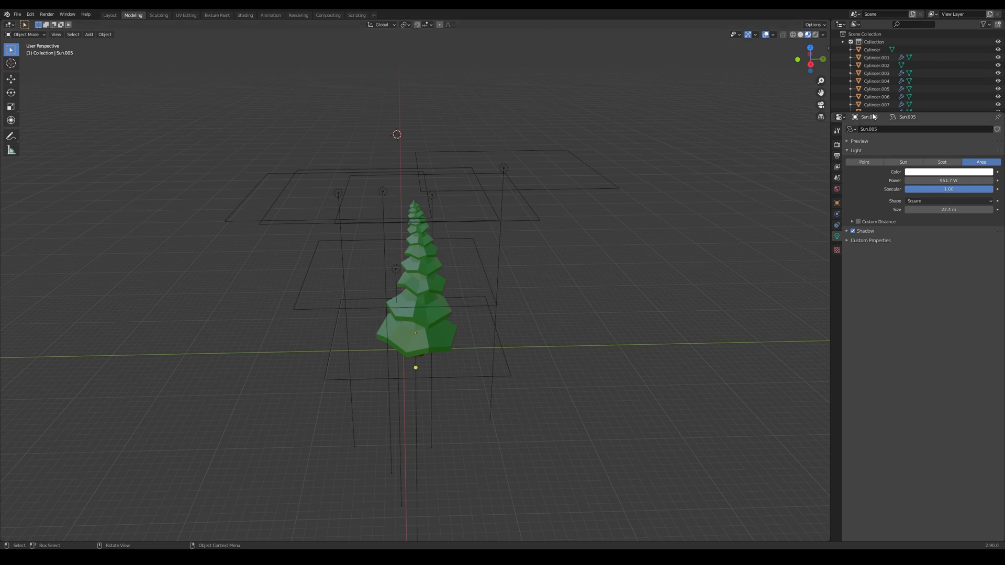
pyautogui.click(18, 14)
pyautogui.moveTo(32, 127)
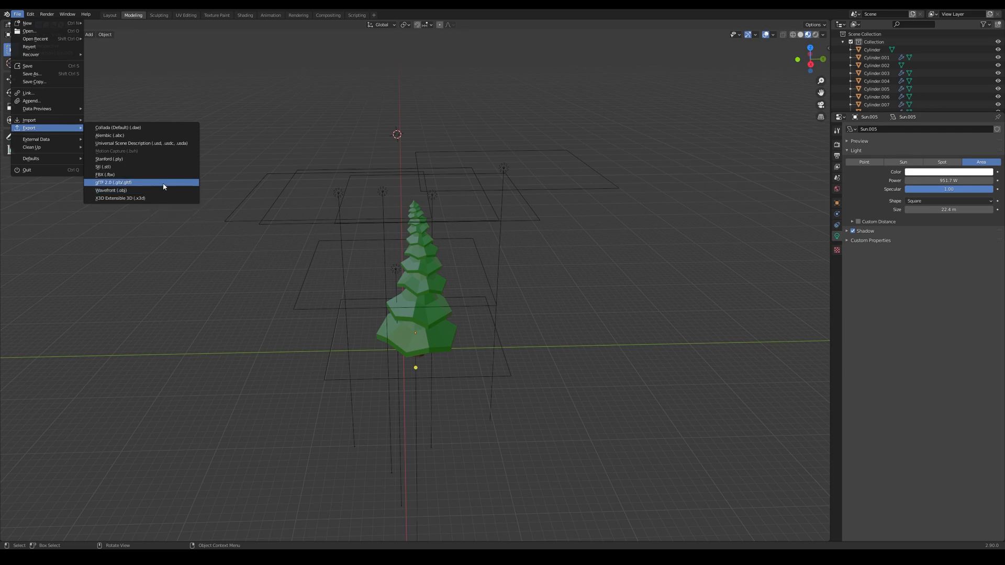
# Export the tree scene from Blender as the FBX file agac_1_2.fbx
pyautogui.click(117, 175)
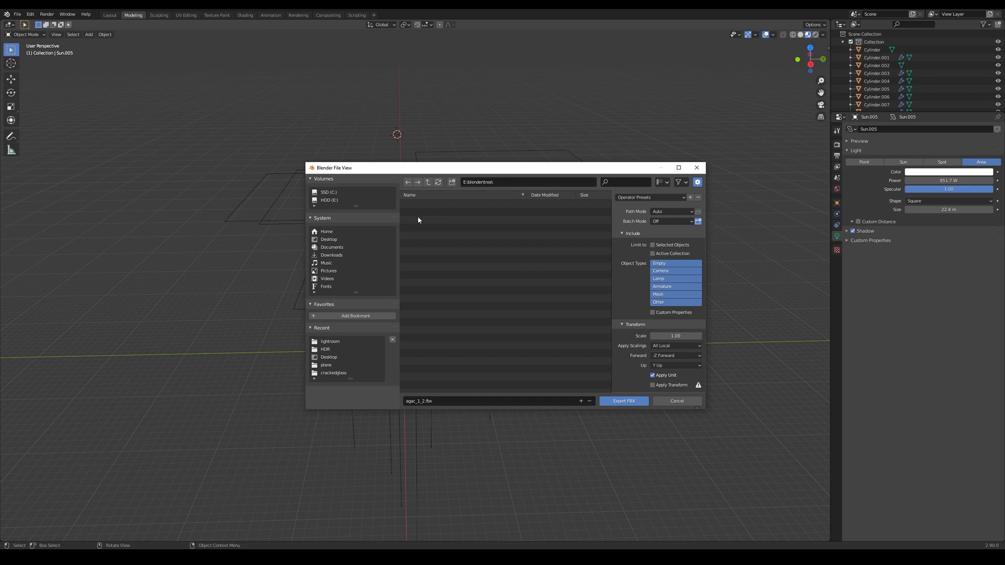
pyautogui.press('Escape')
# Select all the Cylinder objects (Cylinder through Cylinder.013) in the Outliner
pyautogui.moveTo(911, 110); pyautogui.dragTo(910, 255)
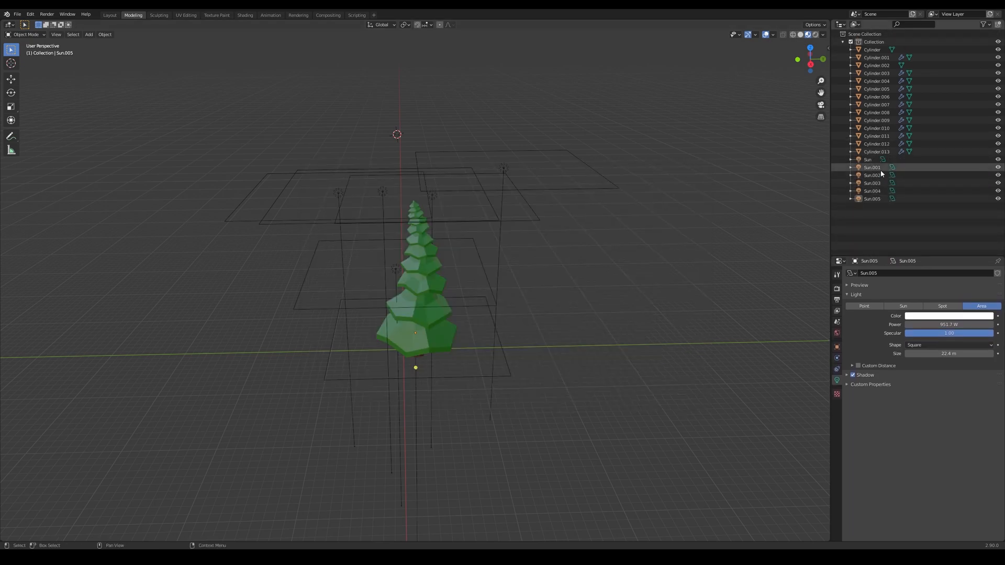
pyautogui.click(878, 152)
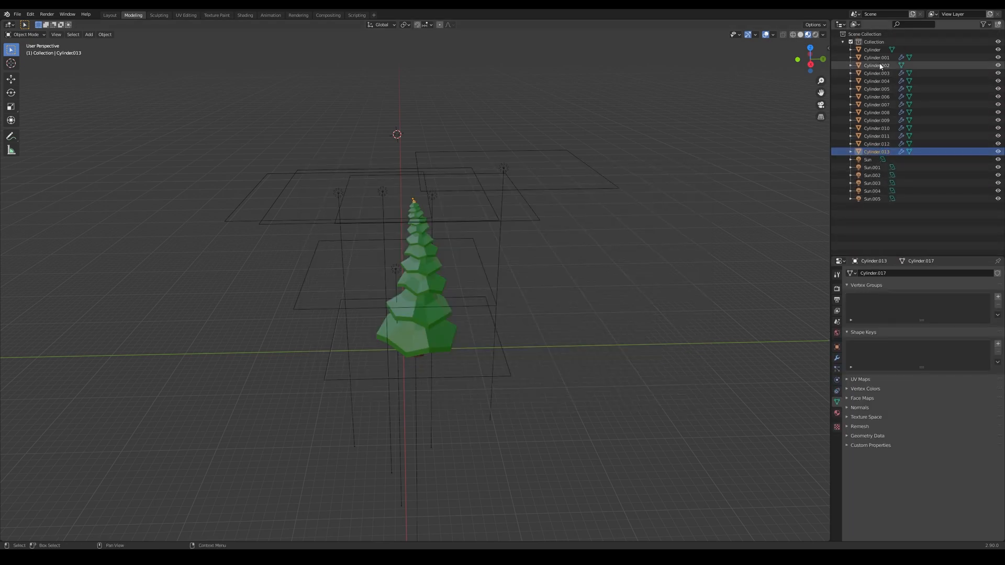
pyautogui.keyDown('shift'); pyautogui.click(873, 49); pyautogui.keyUp('shift')
pyautogui.moveTo(722, 102); pyautogui.dragTo(672, 101, button='middle')
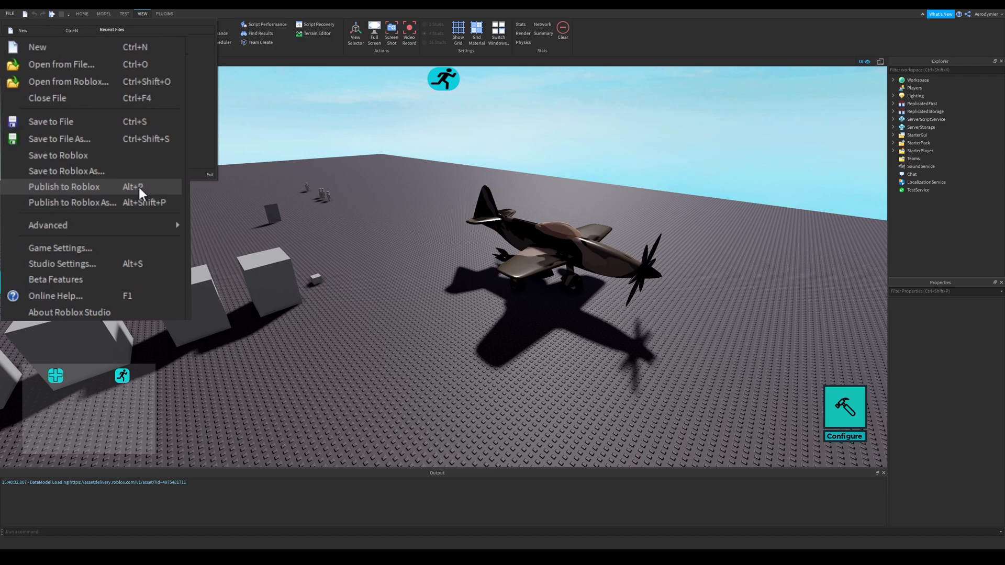
# Dismiss the File menu and show the Game Explorer panel of place assets
pyautogui.click(72, 191)
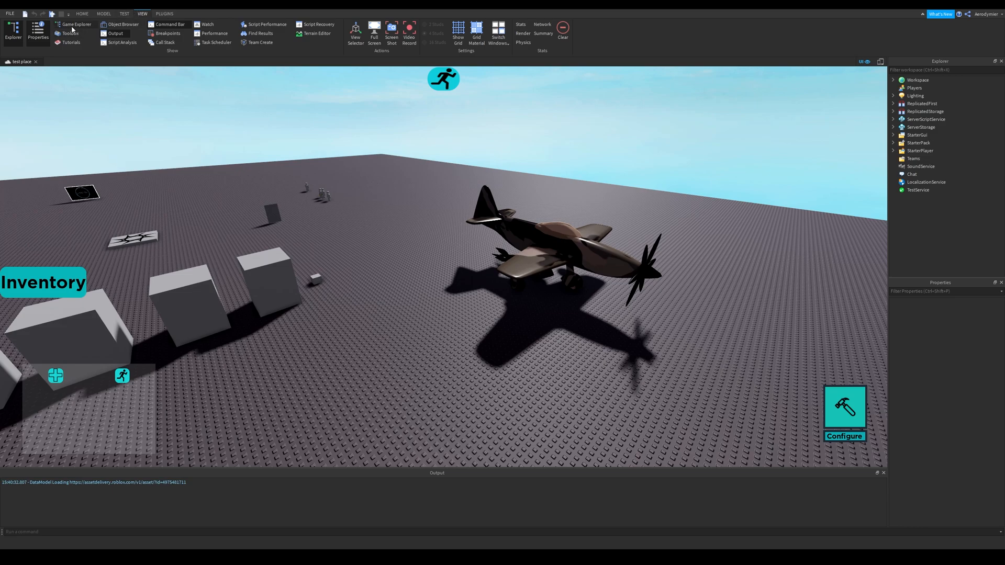
pyautogui.click(72, 26)
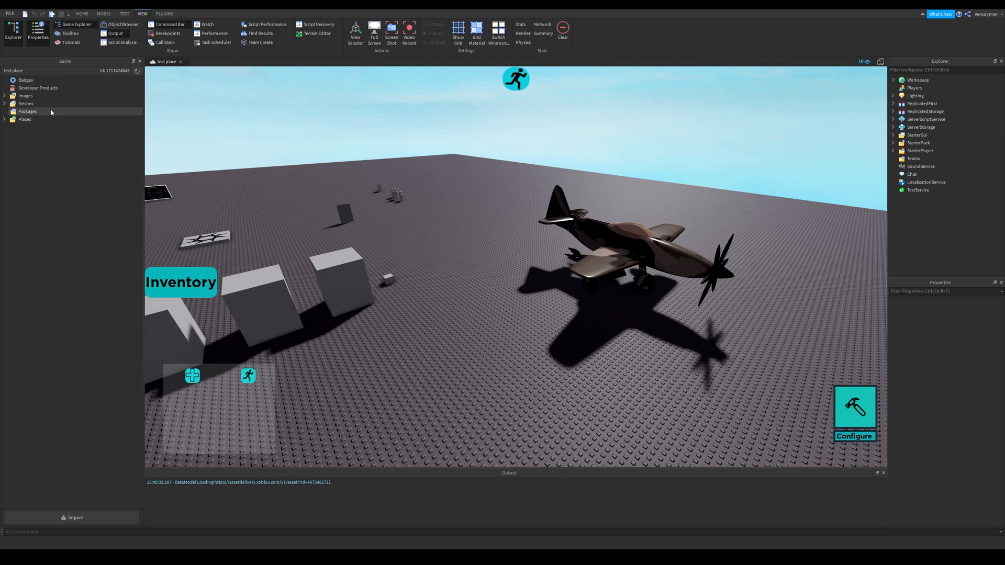
# Import agac_1_2.fbx with mesh options set so it splits into 14 separate mesh files
pyautogui.click(59, 517)
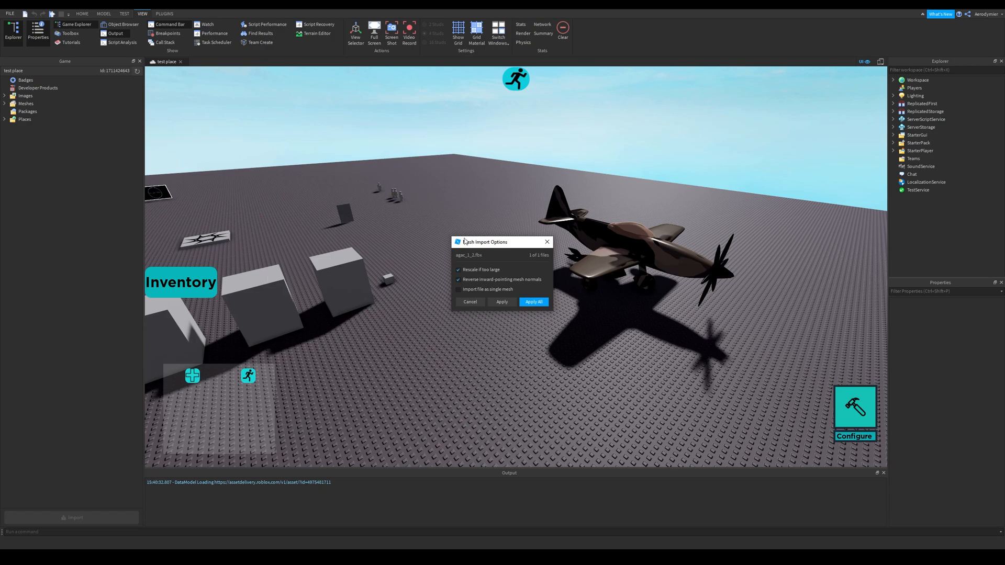
pyautogui.moveTo(475, 241); pyautogui.dragTo(474, 236)
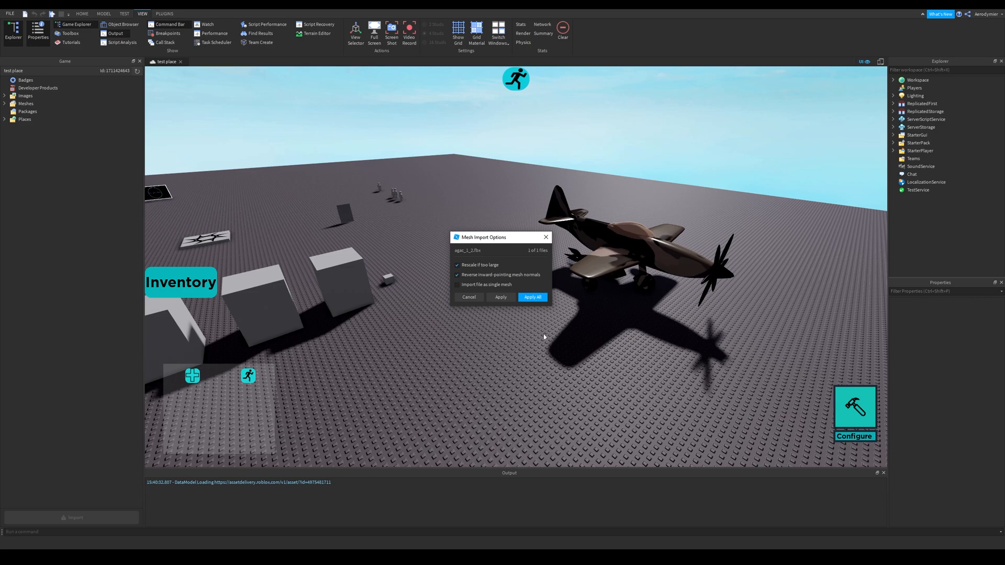
pyautogui.click(456, 285)
pyautogui.click(498, 297)
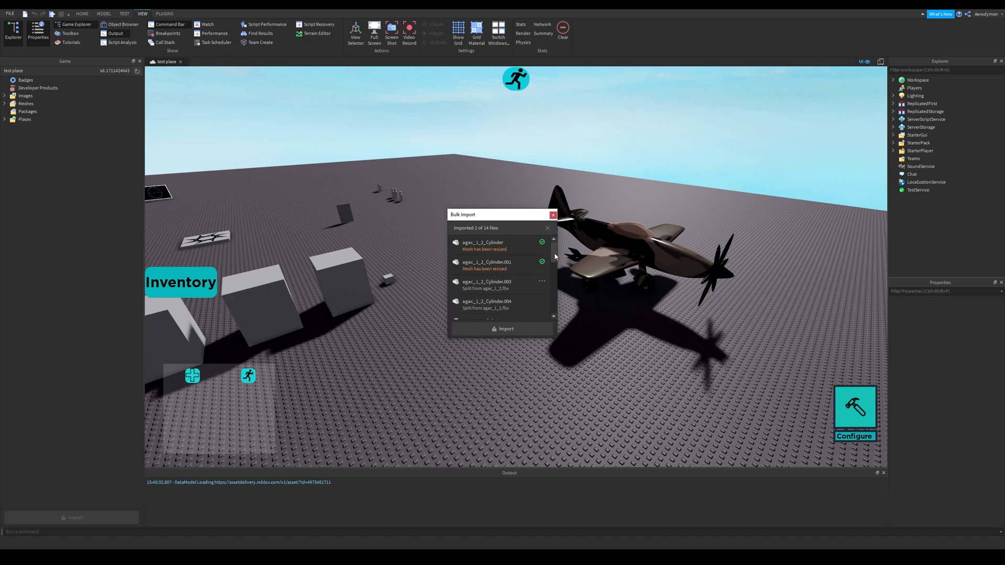
pyautogui.moveTo(554, 255); pyautogui.dragTo(556, 266)
pyautogui.scroll(-3, 513, 290)
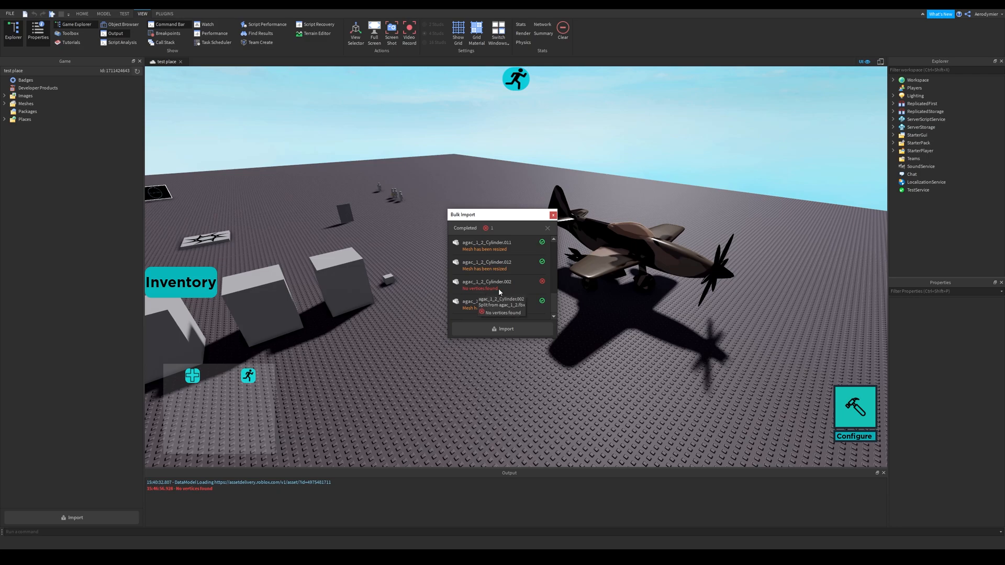
# Close the finished Bulk Import window after Cylinder.002 failed with no vertices
pyautogui.click(552, 215)
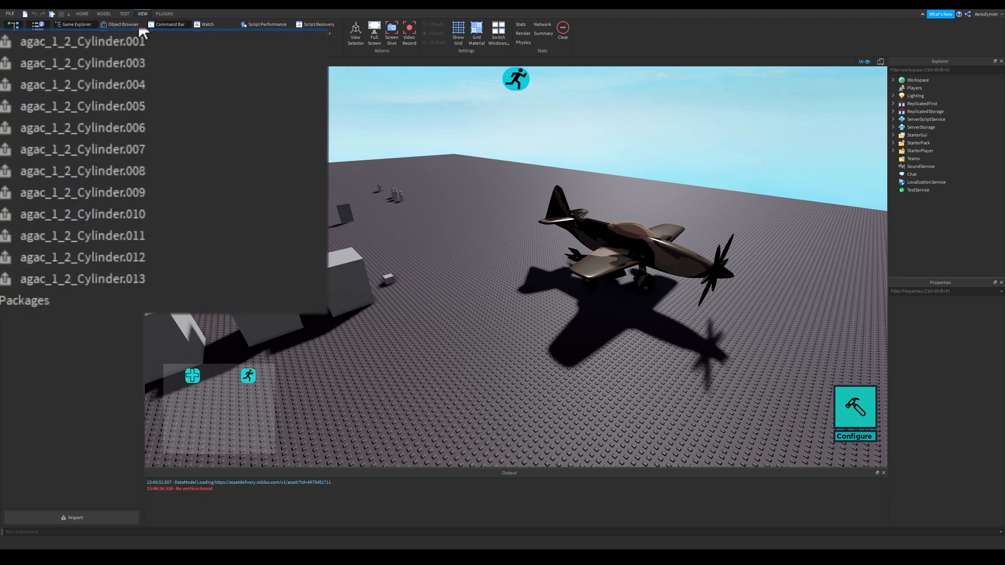
# Insert all agac_1_2_Cylinder meshes into the workspace with location, then hide Game Explorer
pyautogui.keyDown('shift'); pyautogui.click(102, 280); pyautogui.keyUp('shift')
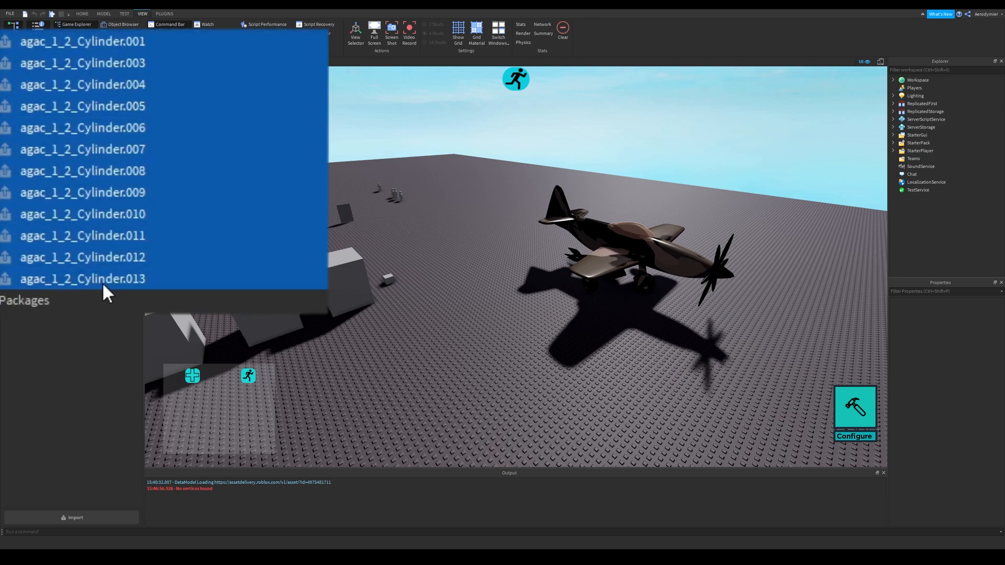
pyautogui.rightClick(150, 155)
pyautogui.click(218, 222)
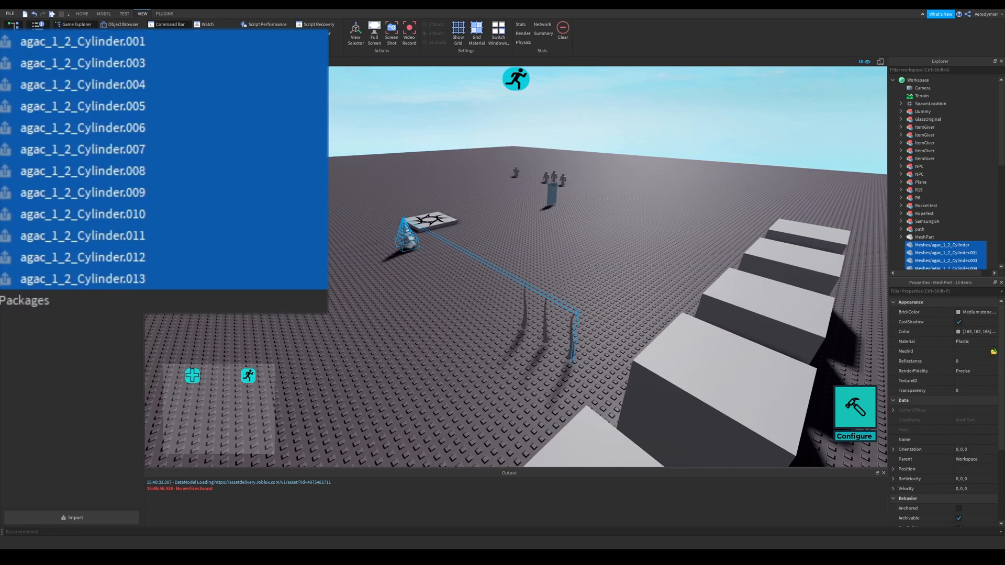
pyautogui.click(76, 24)
# Locate the inserted tree pieces with the Move tool active and delete them
pyautogui.click(103, 14)
pyautogui.click(28, 31)
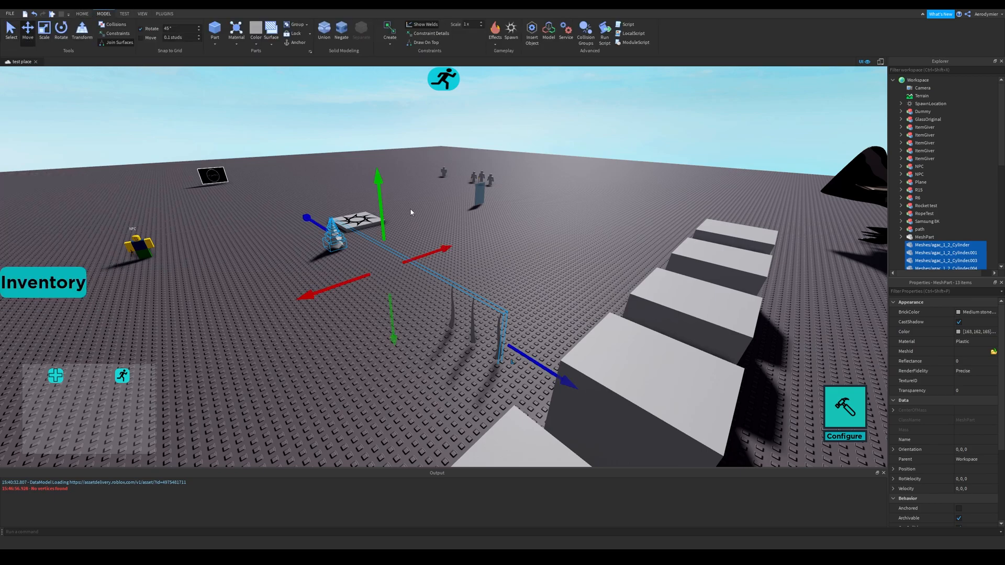
pyautogui.moveTo(410, 212)
pyautogui.mouseDown(button='right')
pyautogui.moveTo(362, 222)
pyautogui.moveTo(368, 162)
pyautogui.mouseUp(button='right')
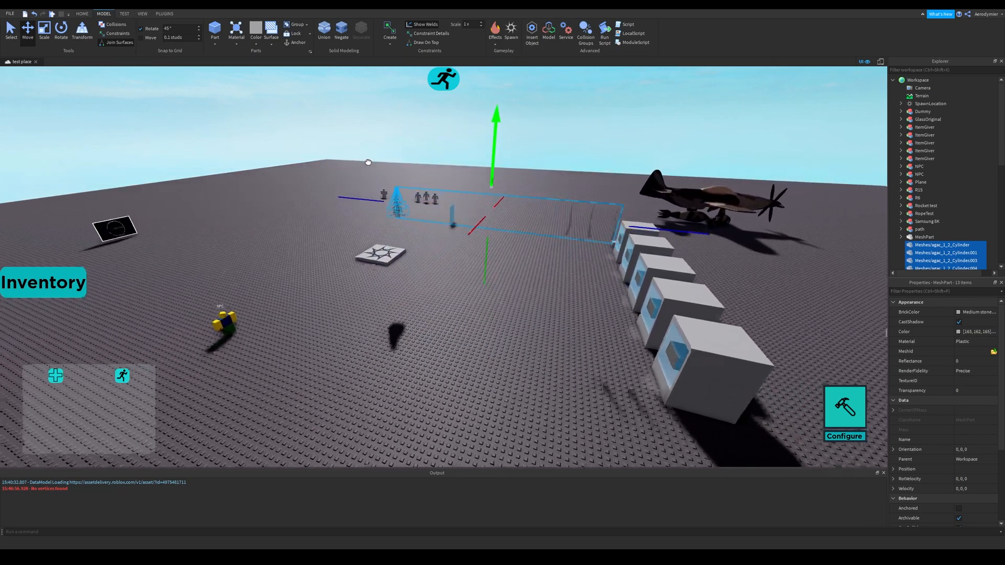
pyautogui.scroll(8, 369, 207)
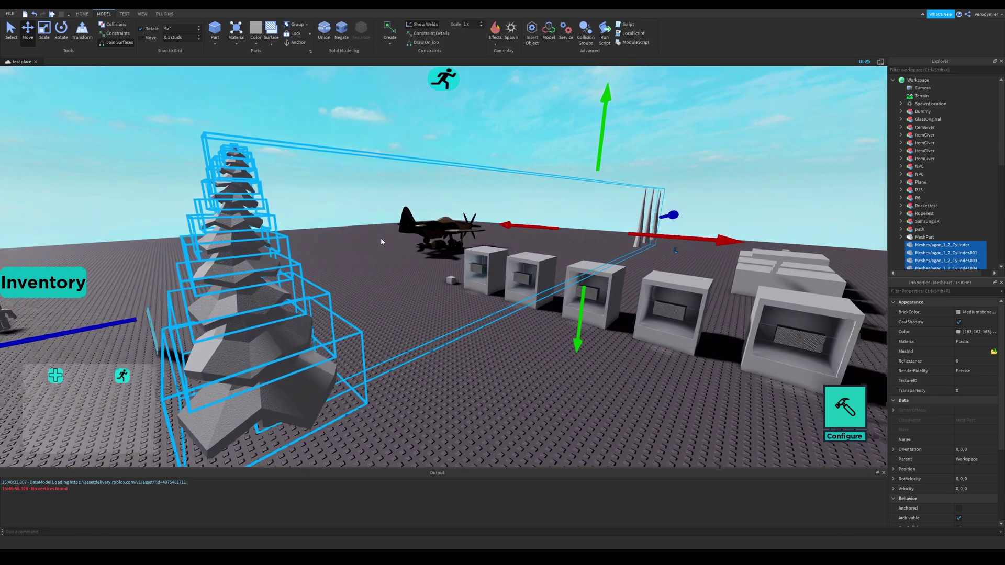
pyautogui.moveTo(385, 235); pyautogui.dragTo(471, 260, button='right')
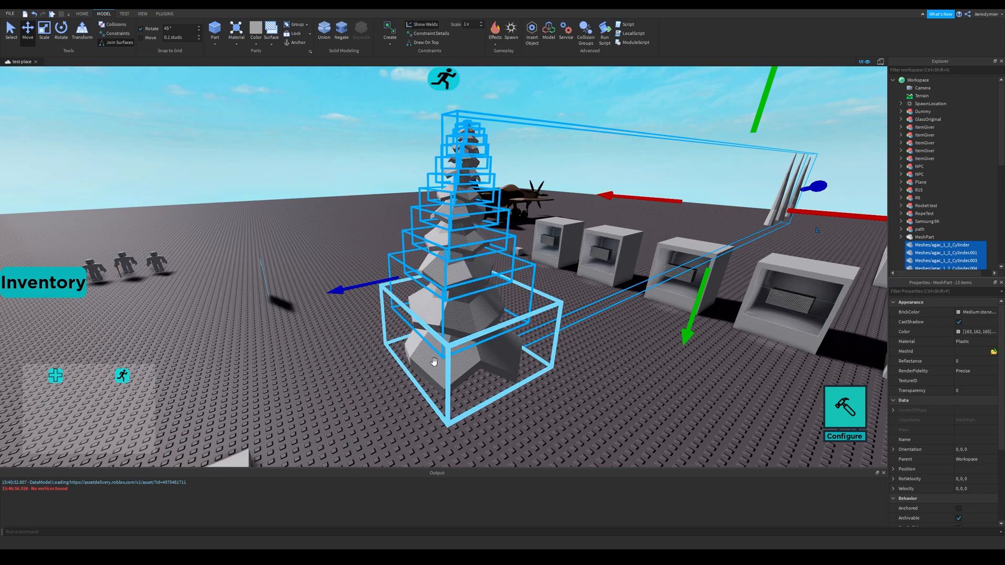
pyautogui.press('Delete')
pyautogui.press('w')
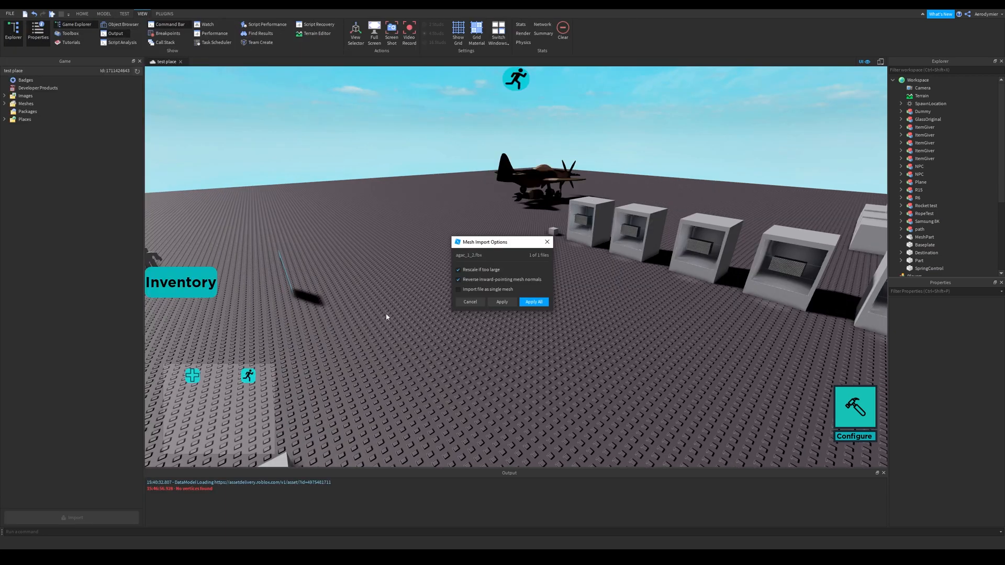
# Re-import agac_1_2.fbx with 'Rescale if too large' turned off
pyautogui.click(460, 270)
pyautogui.click(503, 303)
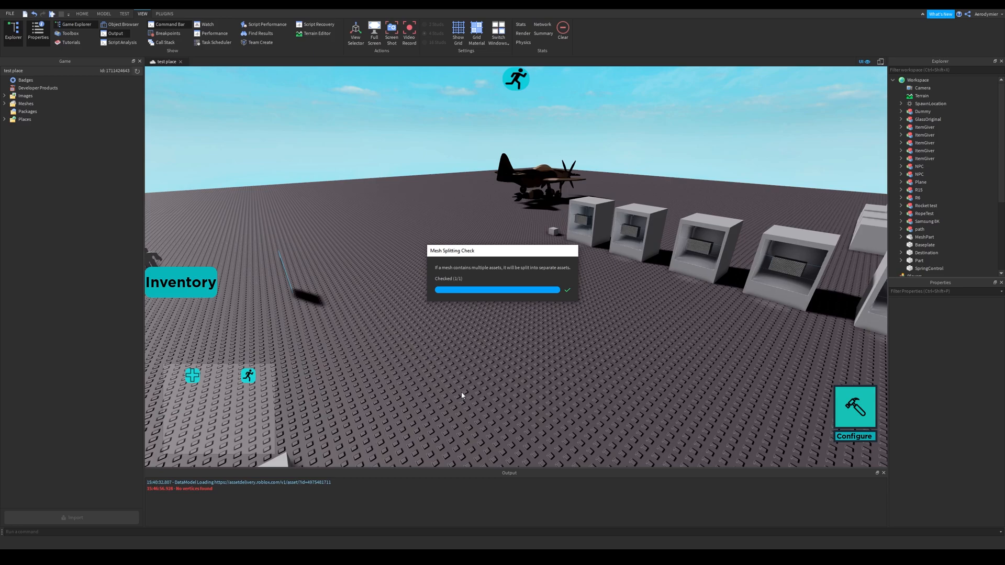
# Raise the re-imported Cylinder MeshParts upward with the Move tool's green arrow
pyautogui.press('Left')
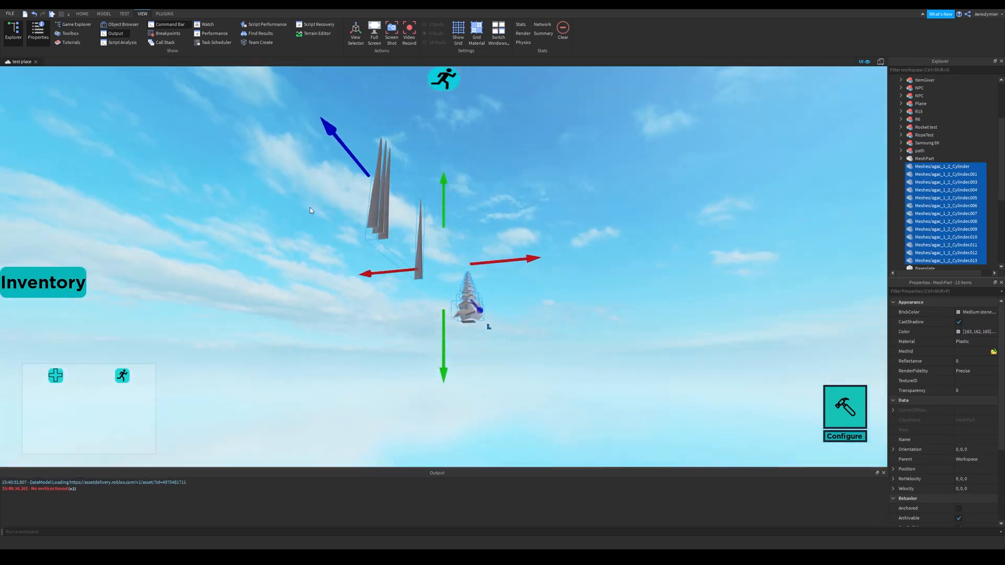
pyautogui.press('Left')
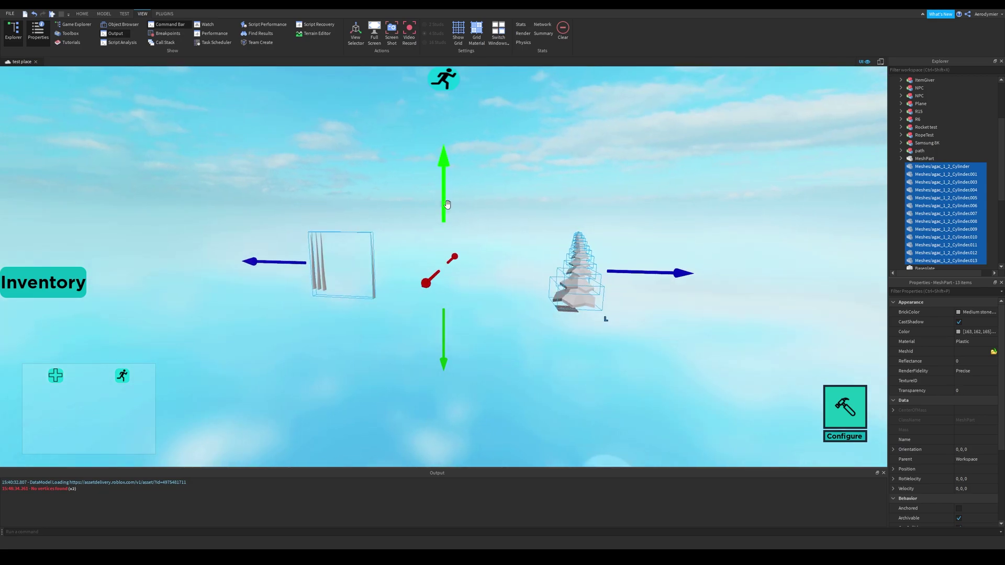
pyautogui.moveTo(444, 163); pyautogui.dragTo(466, 116)
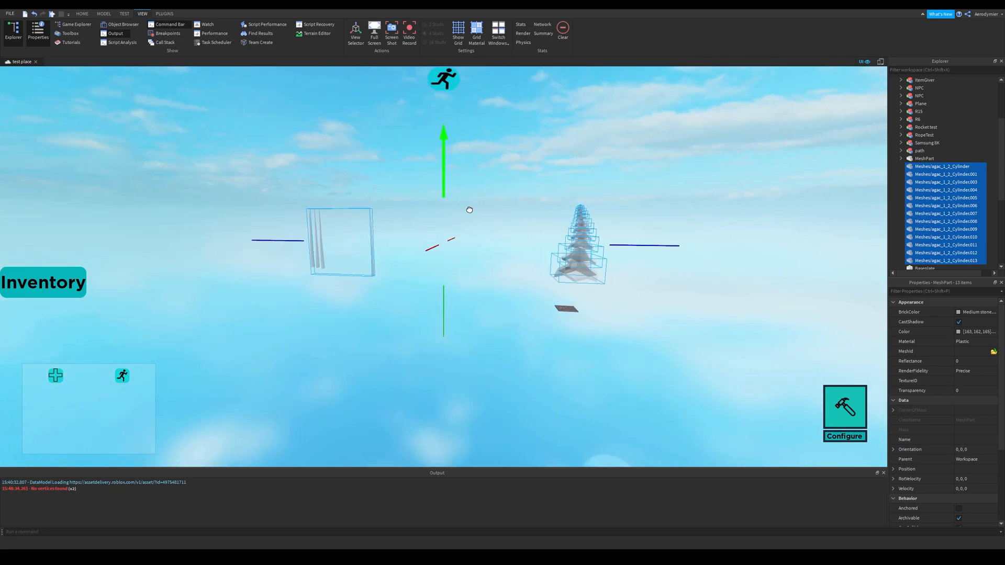